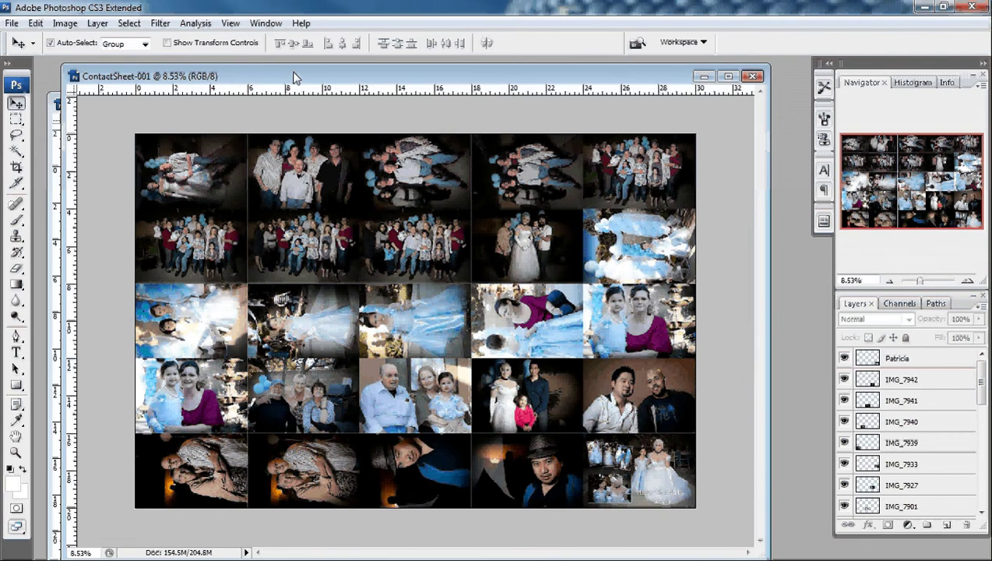
Drag the ContactSheet-001 window to the right to uncover the Untitled-1 window.
mouse_move(289, 78)
mouse_down()
mouse_move(334, 78)
mouse_move(295, 77)
mouse_up()
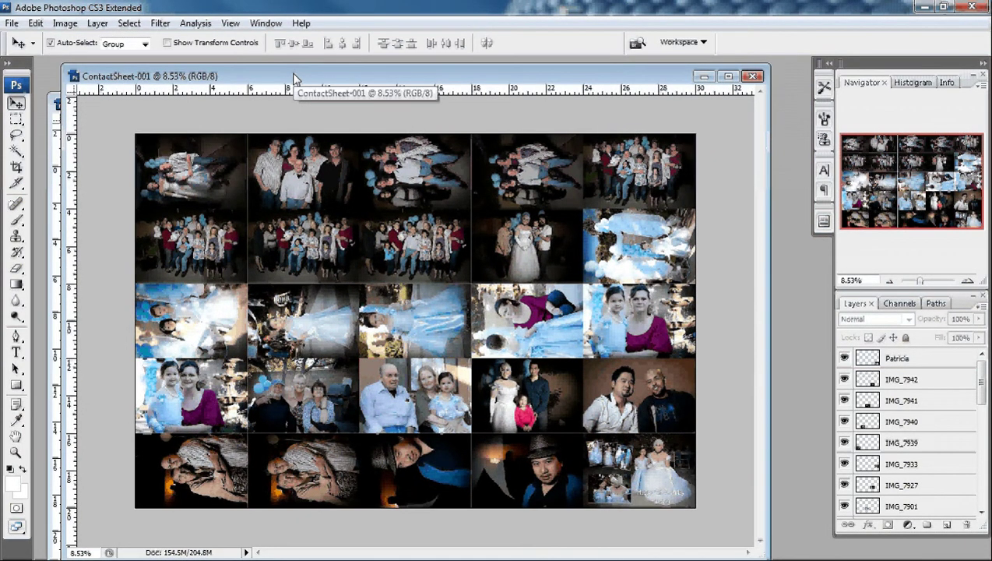
drag(293, 78, 296, 101)
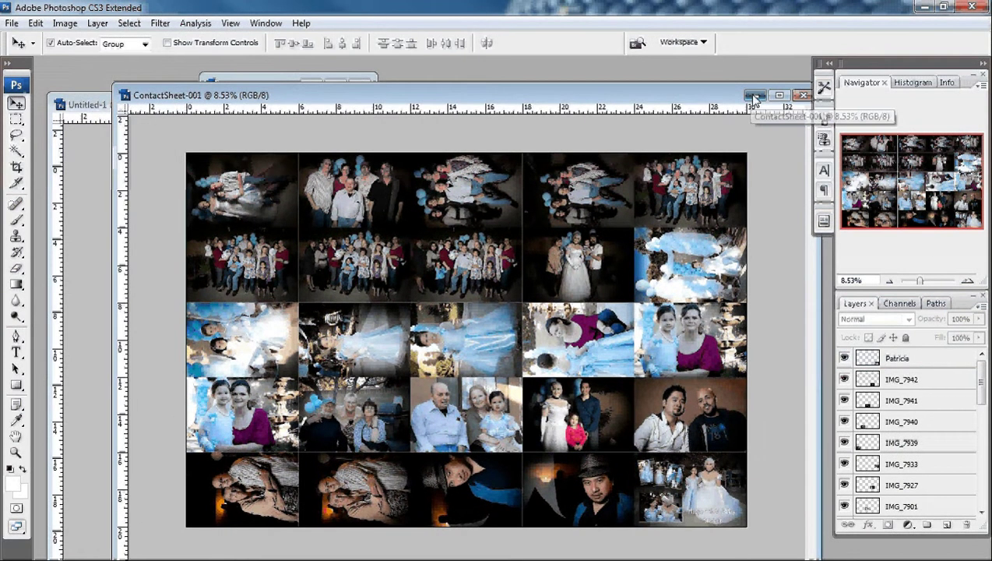
Minimize the contact sheet and copy the group photo into Untitled-1's top-left corner.
click(750, 96)
drag(481, 104, 504, 151)
click(504, 121)
drag(505, 234, 281, 335)
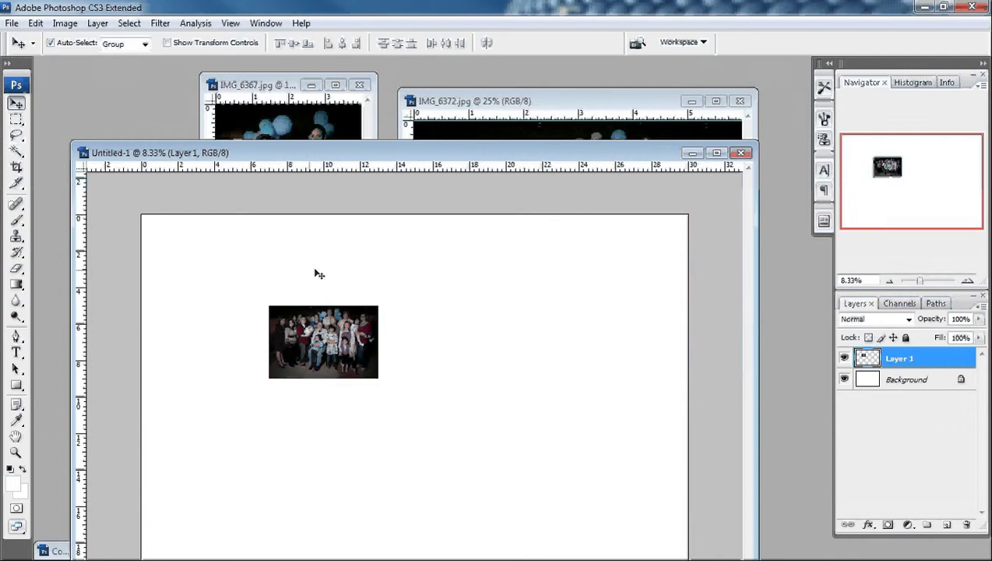
click(314, 134)
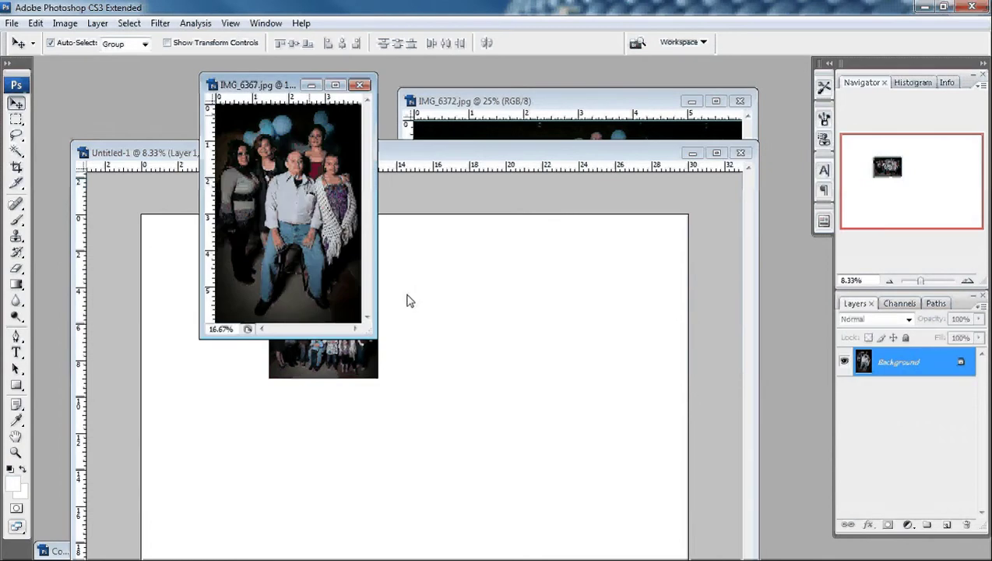
drag(337, 375, 244, 359)
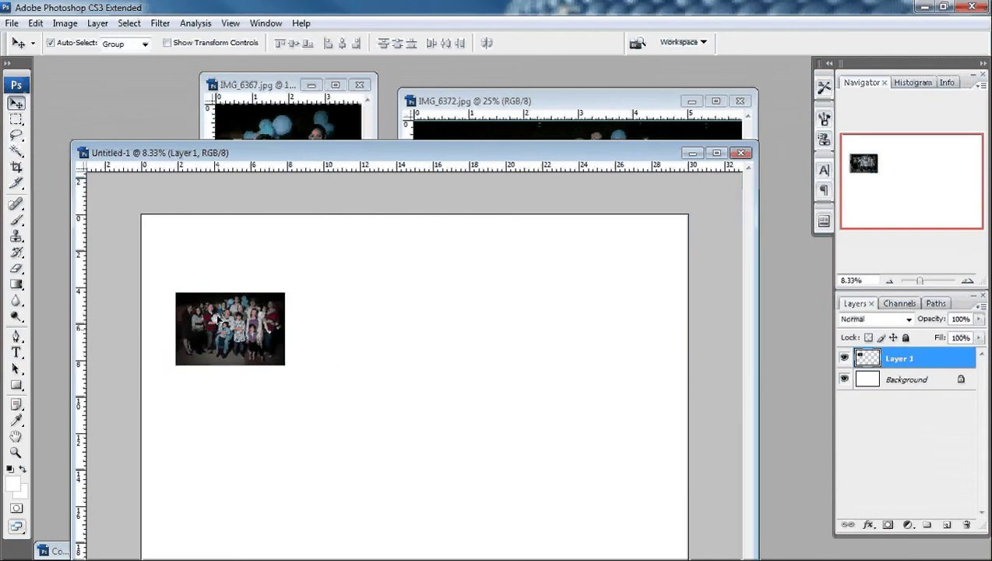
drag(320, 364, 283, 284)
Copy the IMG_6367 portrait into Untitled-1, rotate it 90° clockwise, and place it beside the group photo.
click(273, 136)
drag(302, 181, 314, 342)
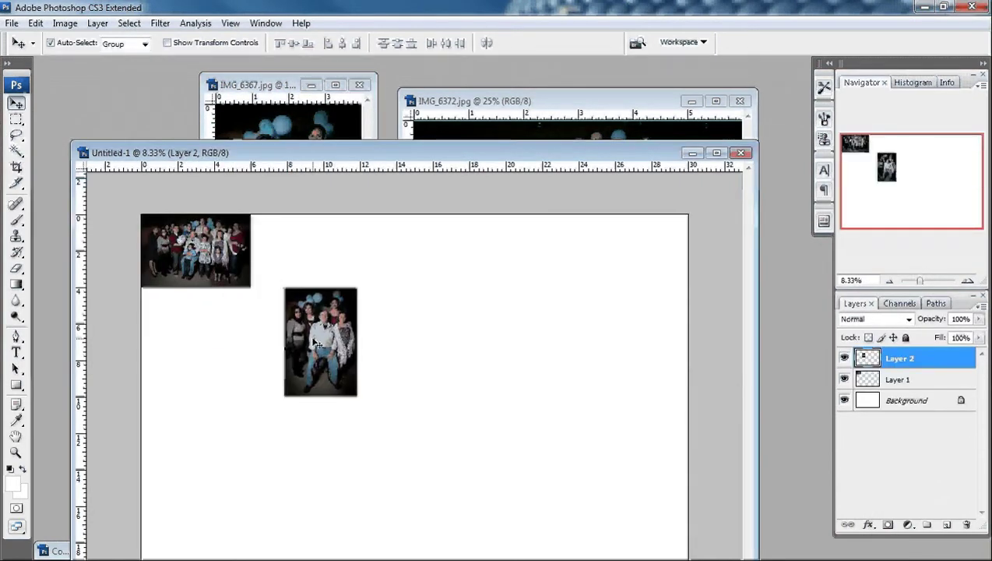
key(ctrl+t)
right_click(312, 330)
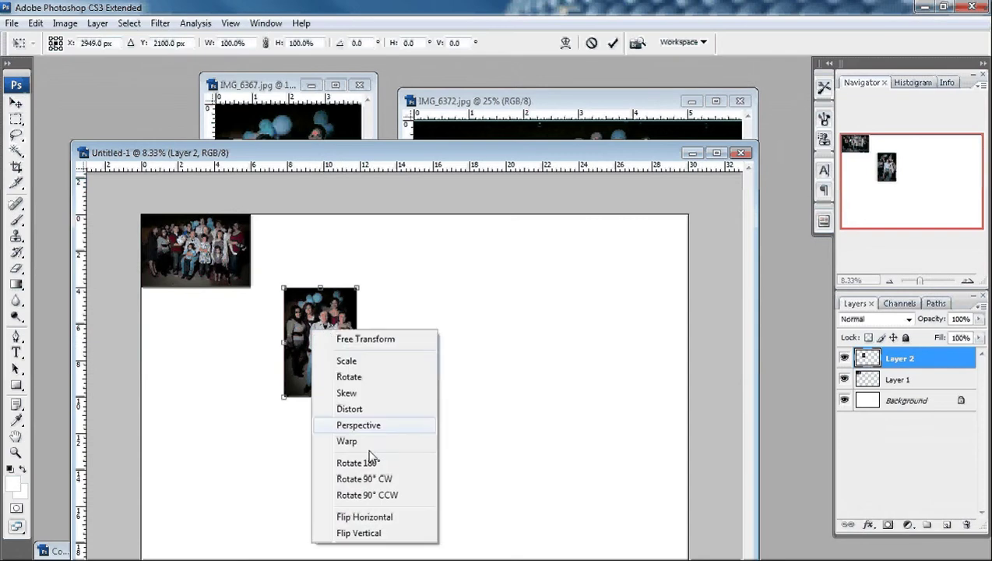
click(389, 482)
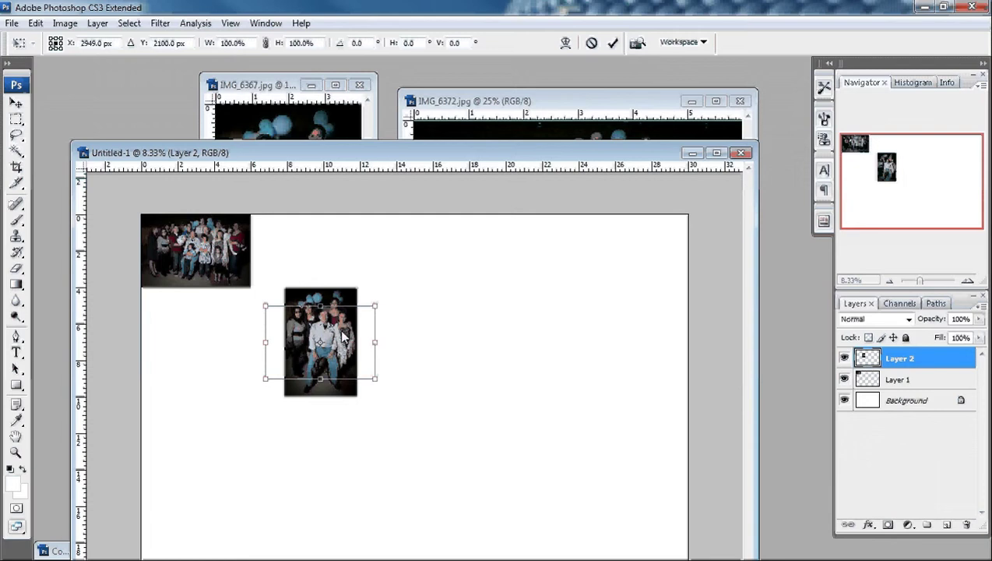
key(Return)
drag(305, 340, 289, 249)
drag(530, 154, 518, 112)
Close Untitled-1 and IMG_6372 without saving.
click(730, 109)
key(n)
click(739, 100)
click(509, 228)
Discard IMG_6367, briefly review the restored ContactSheet-001, then close it unsaved too.
click(359, 84)
click(480, 238)
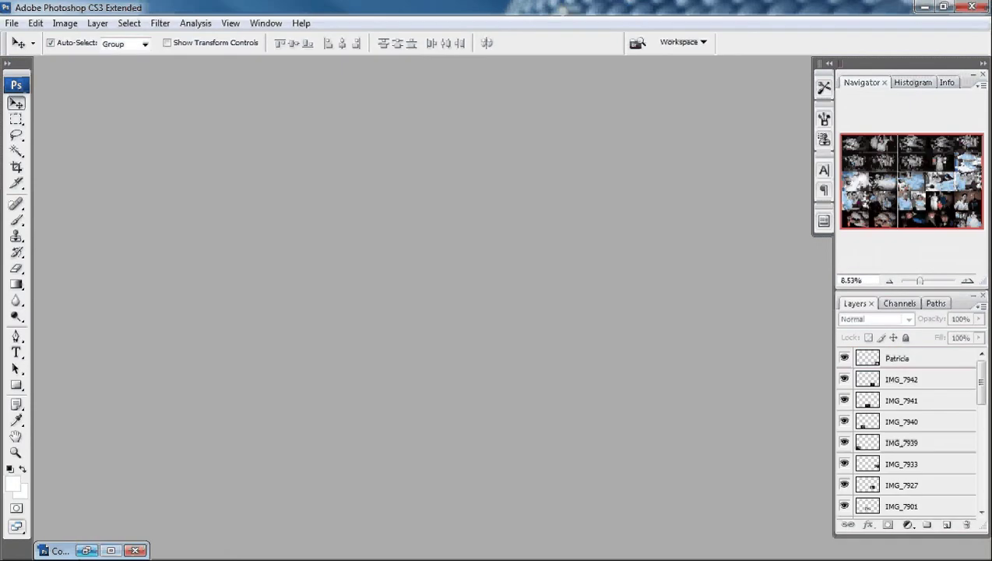
click(88, 549)
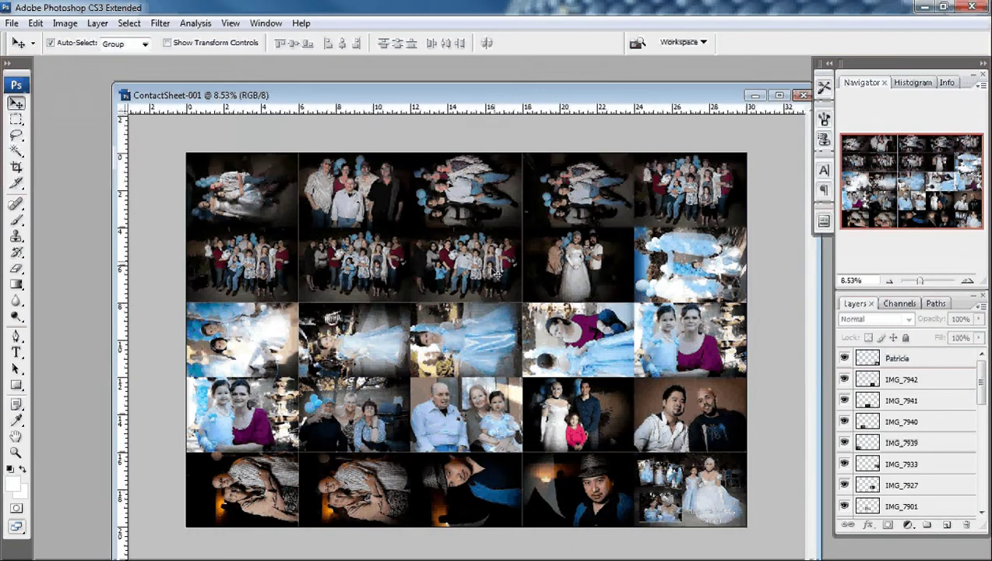
scroll(498, 274, up, 3)
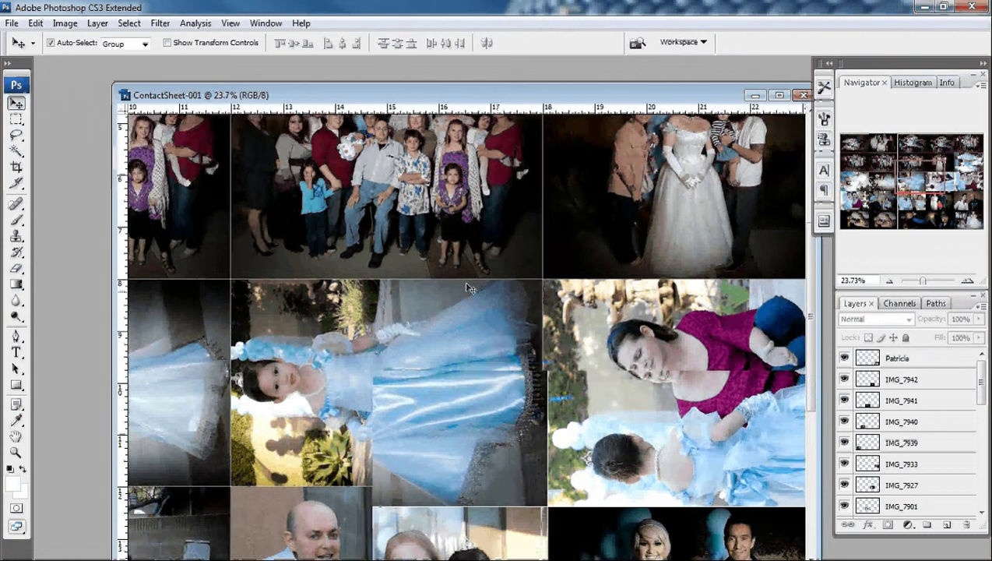
scroll(470, 288, down, 3)
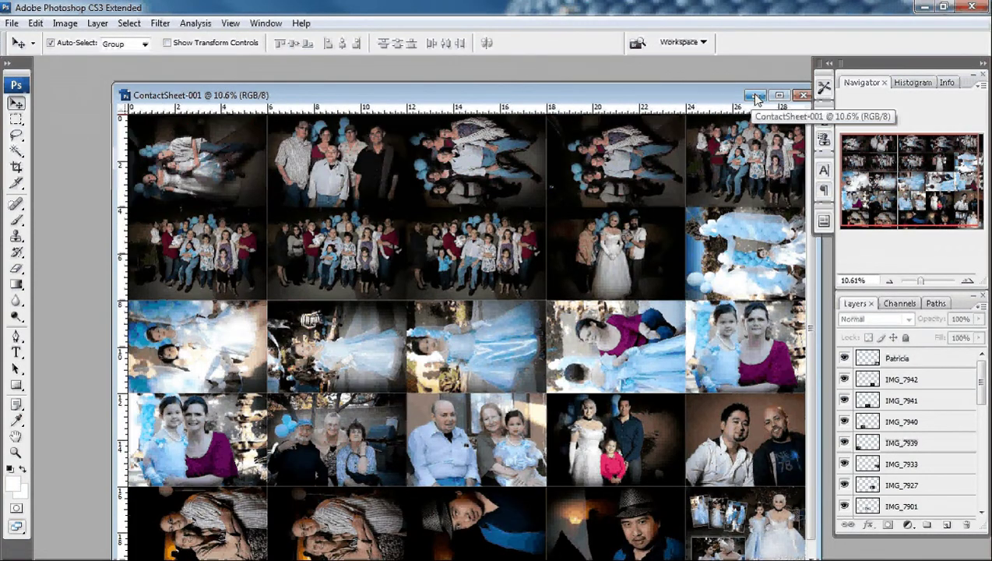
click(755, 95)
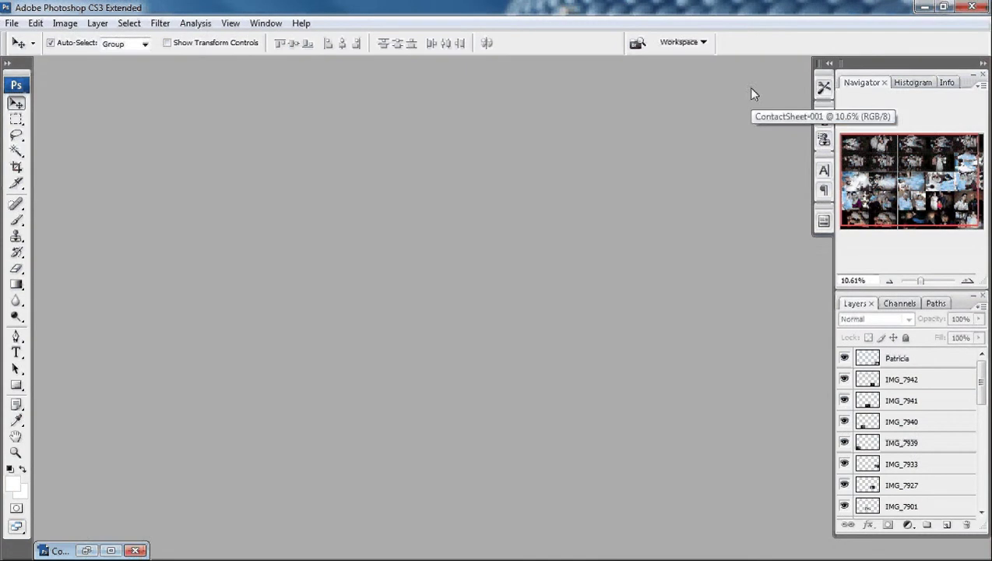
click(135, 551)
click(504, 223)
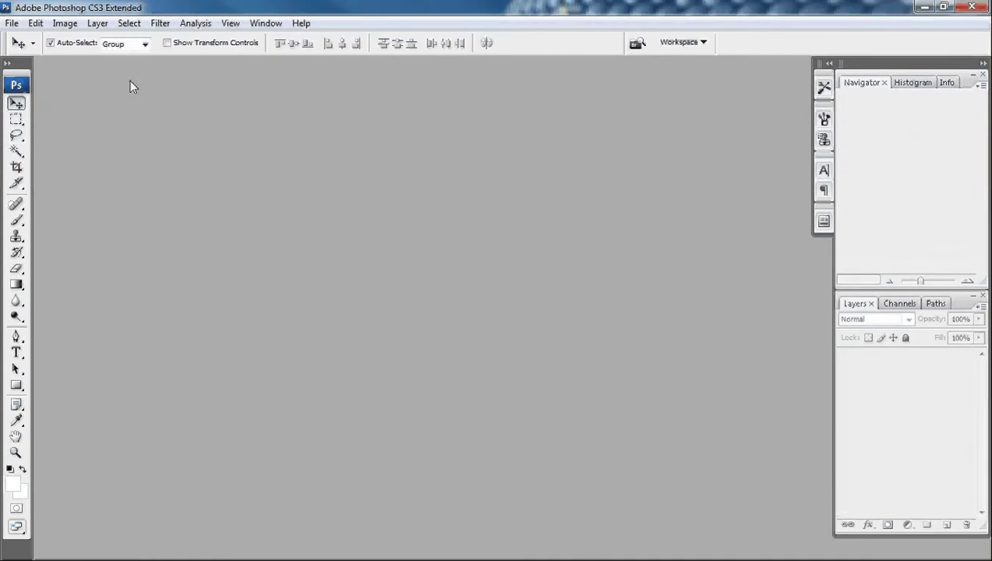
Show the File > Automate submenu listing Contact Sheet II.
click(12, 23)
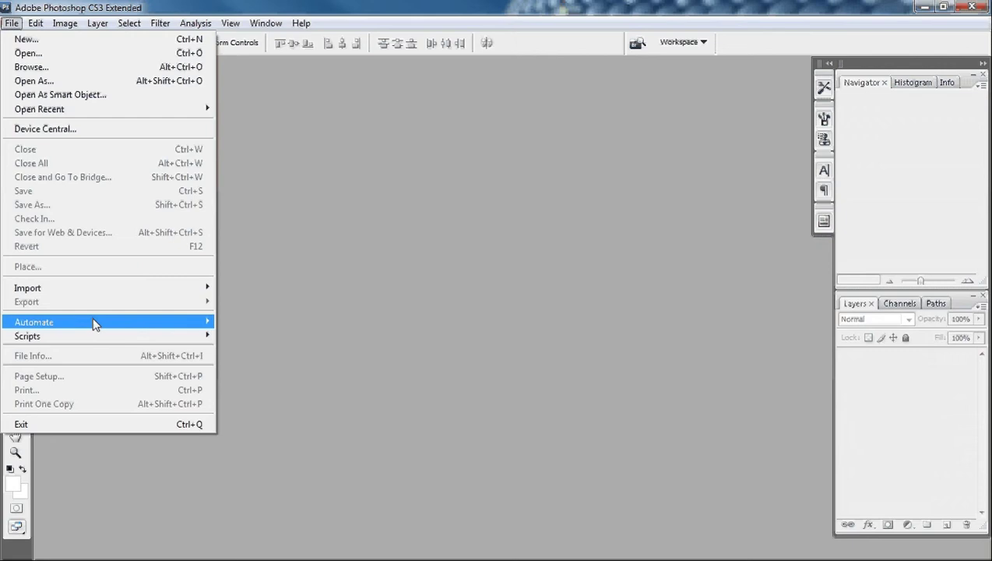
mouse_move(93, 322)
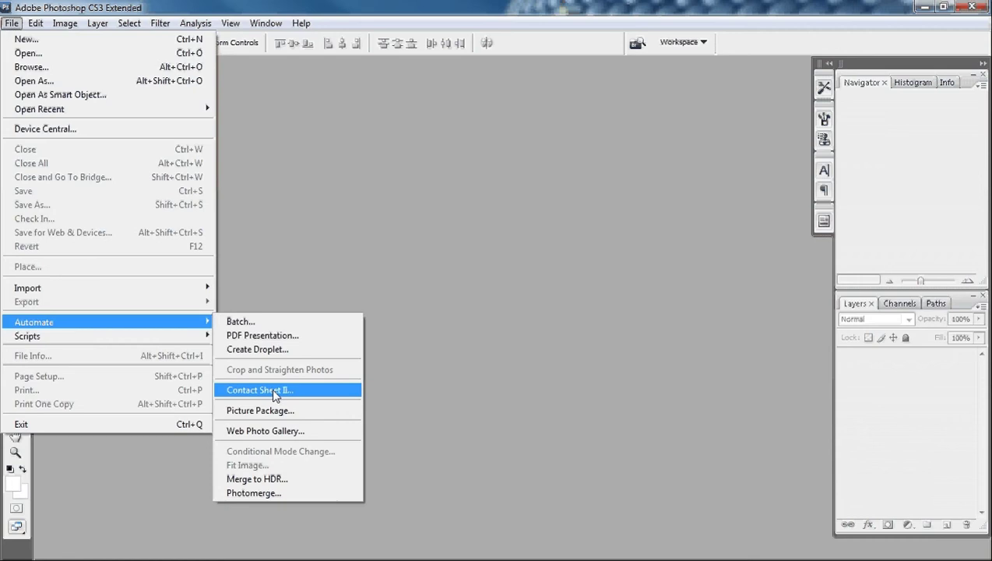
mouse_move(158, 319)
In Contact Sheet II, set 300 pixels/inch, Flatten All Layers off, 5 columns, 5 rows, 0.03 in vertical spacing.
click(317, 395)
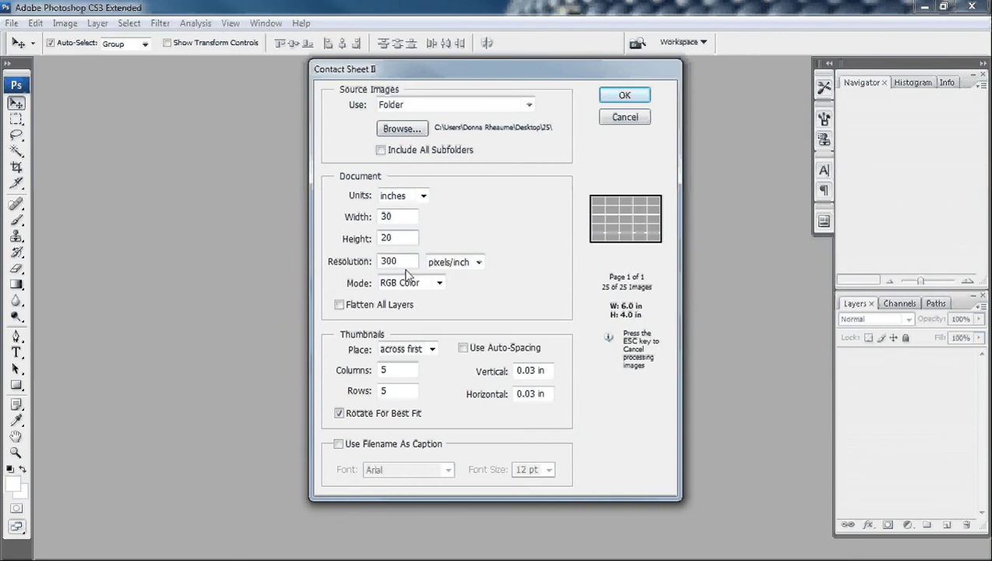
click(407, 261)
double_click(382, 261)
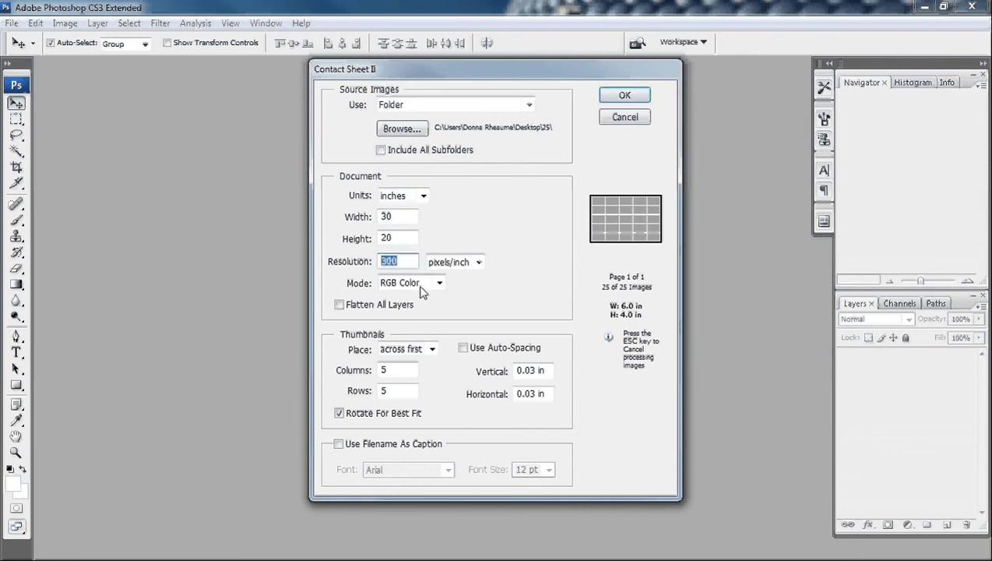
click(341, 305)
click(340, 305)
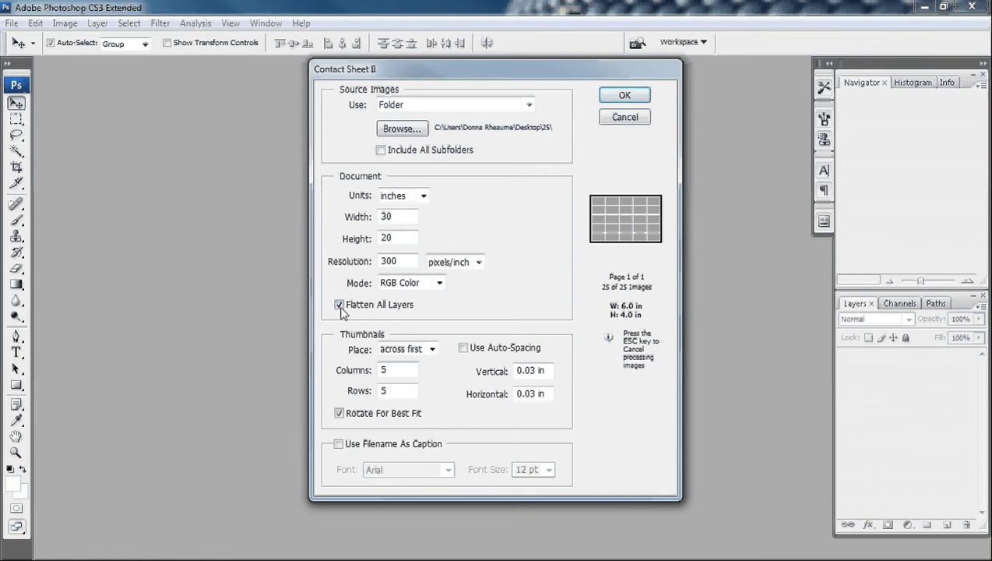
click(339, 306)
click(396, 370)
drag(412, 370, 383, 371)
key(Tab)
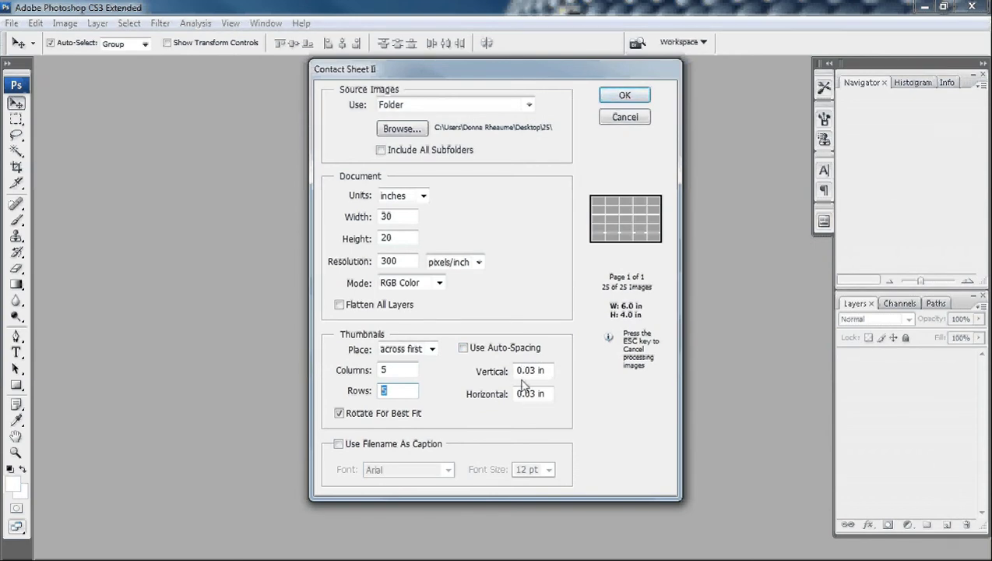
click(520, 372)
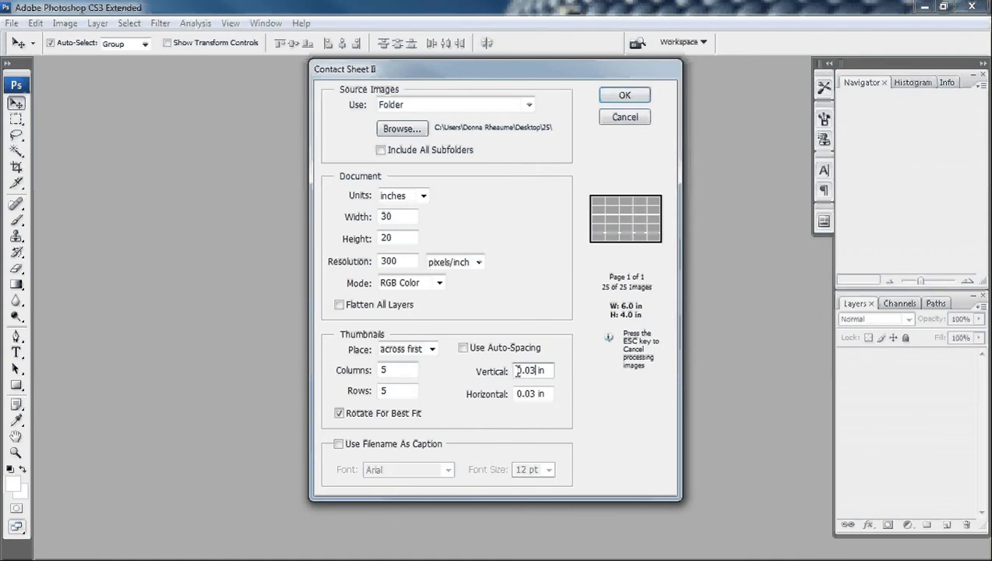
double_click(519, 371)
click(526, 370)
Choose the Desktop folder 25 as the source and build the contact sheet.
click(402, 129)
click(424, 325)
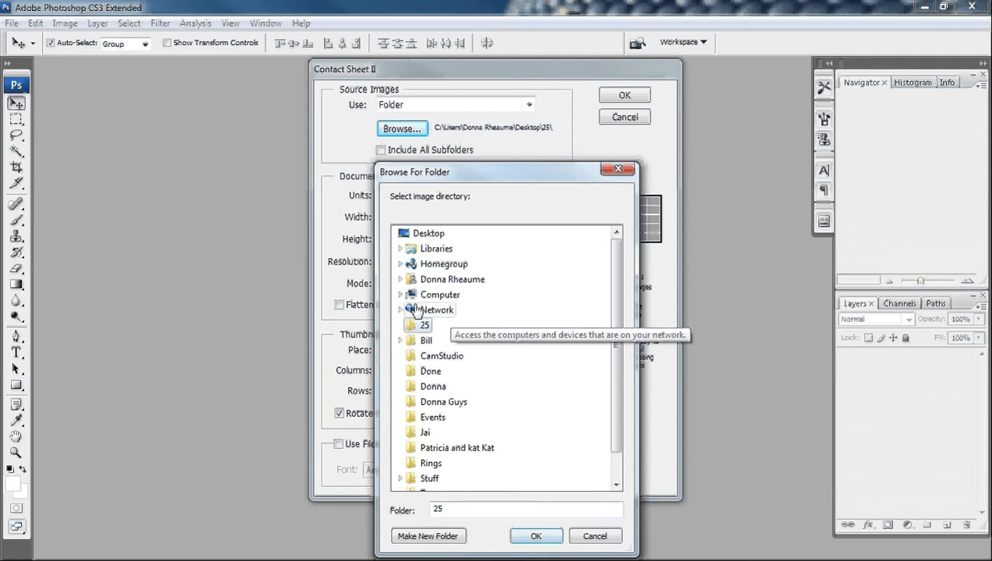
click(536, 536)
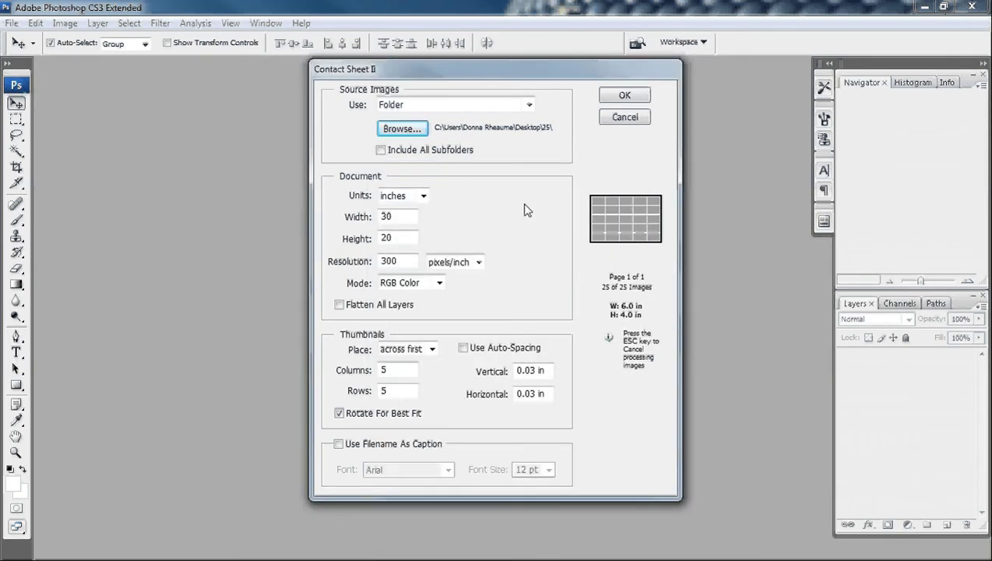
click(624, 95)
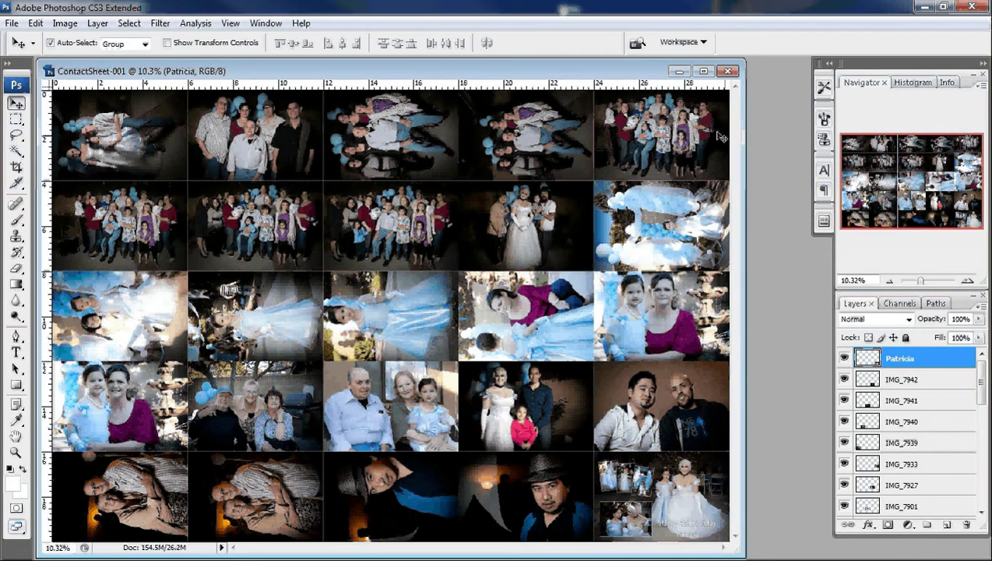
Duplicate layer IMG_7894 into the empty row 2, column 2 cell of the grid.
scroll(721, 137, down, 1)
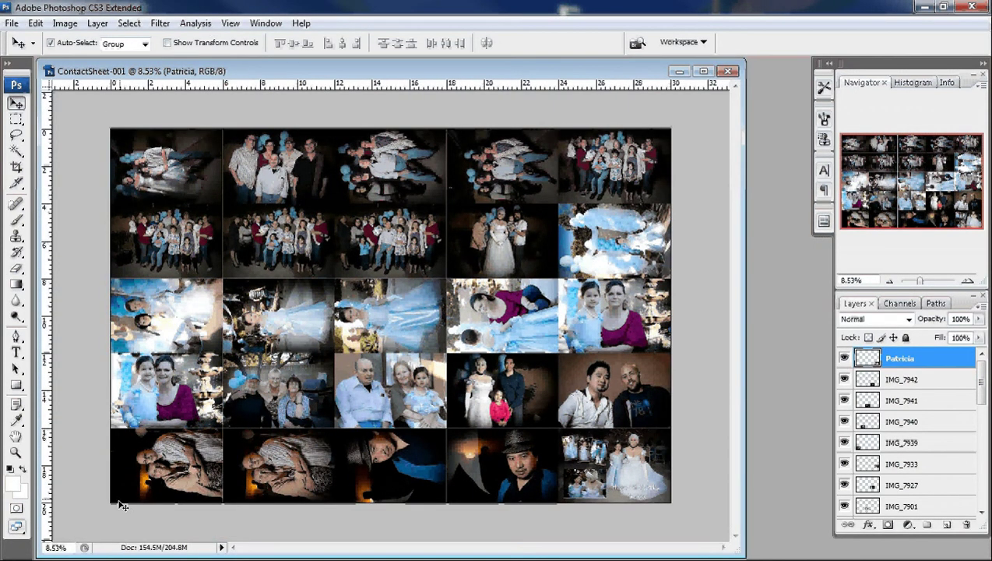
scroll(327, 224, up, 1)
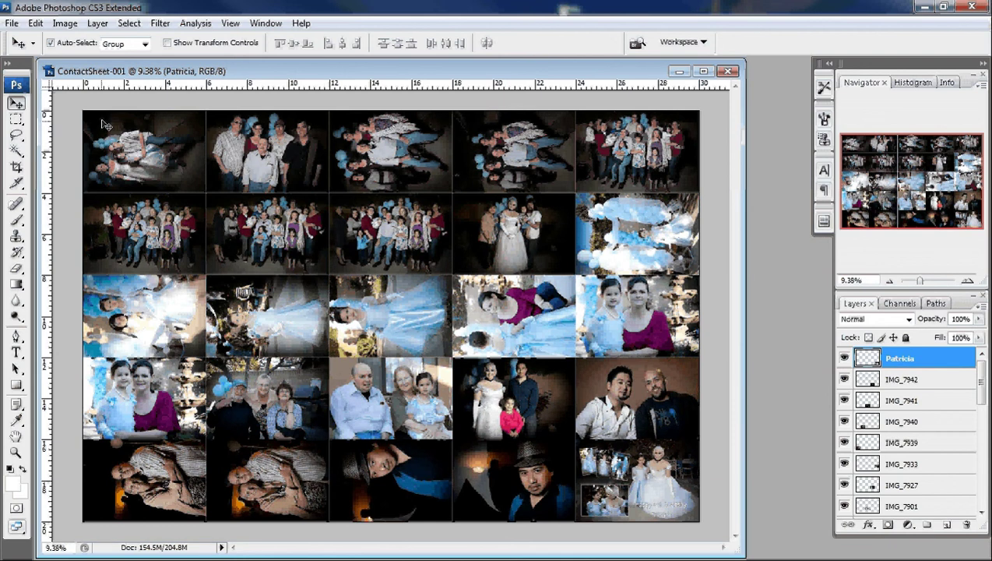
click(714, 153)
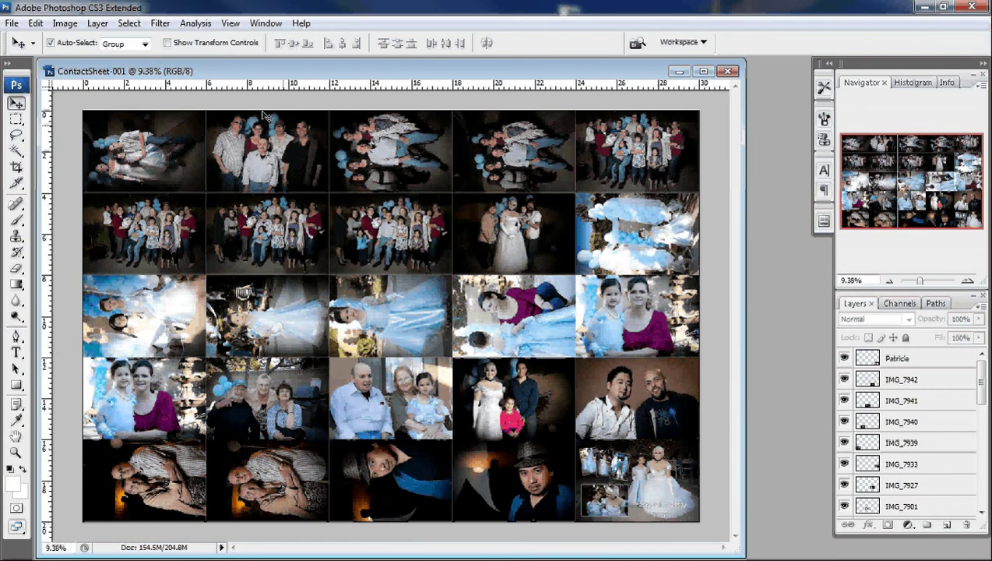
click(265, 233)
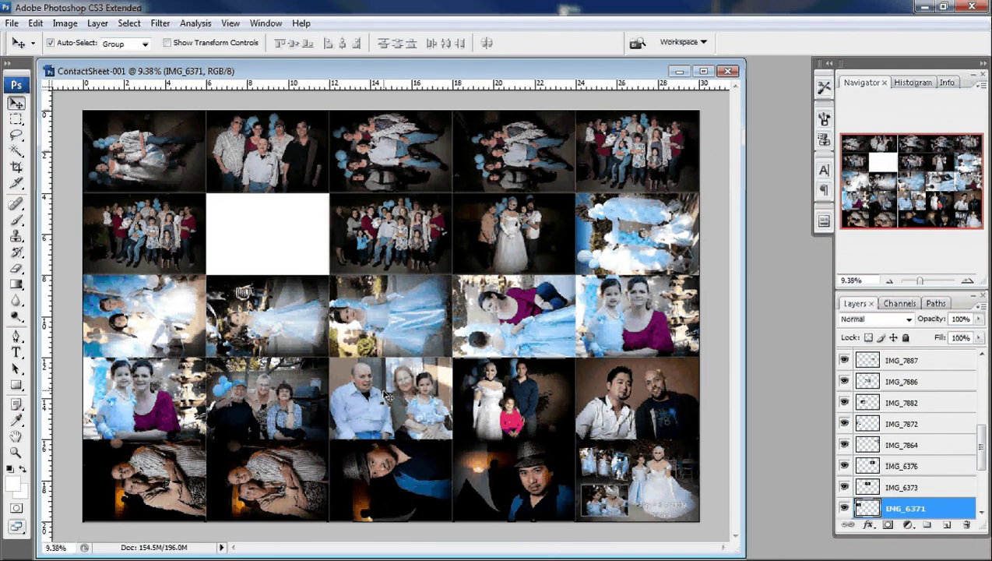
click(251, 392)
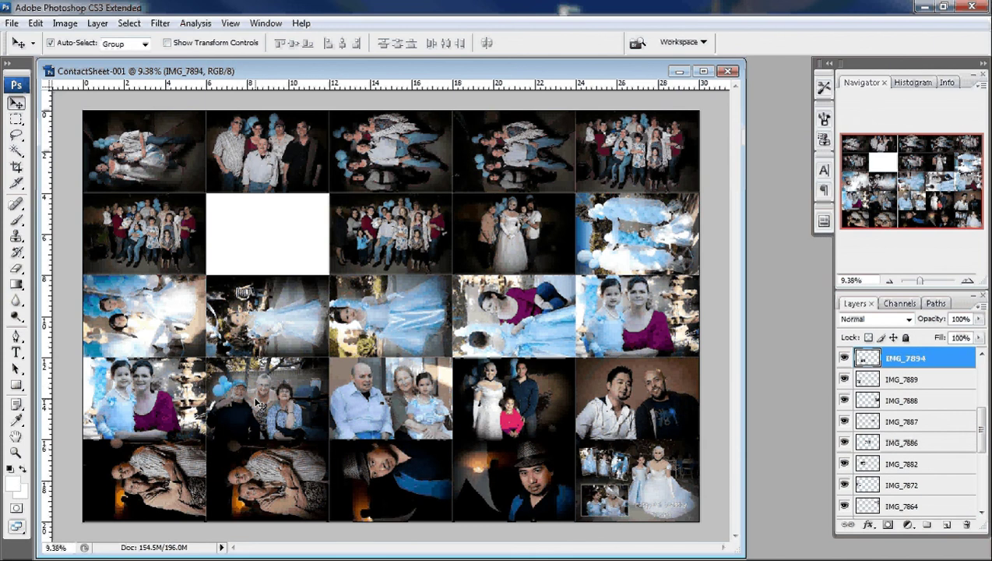
drag(255, 402, 252, 233)
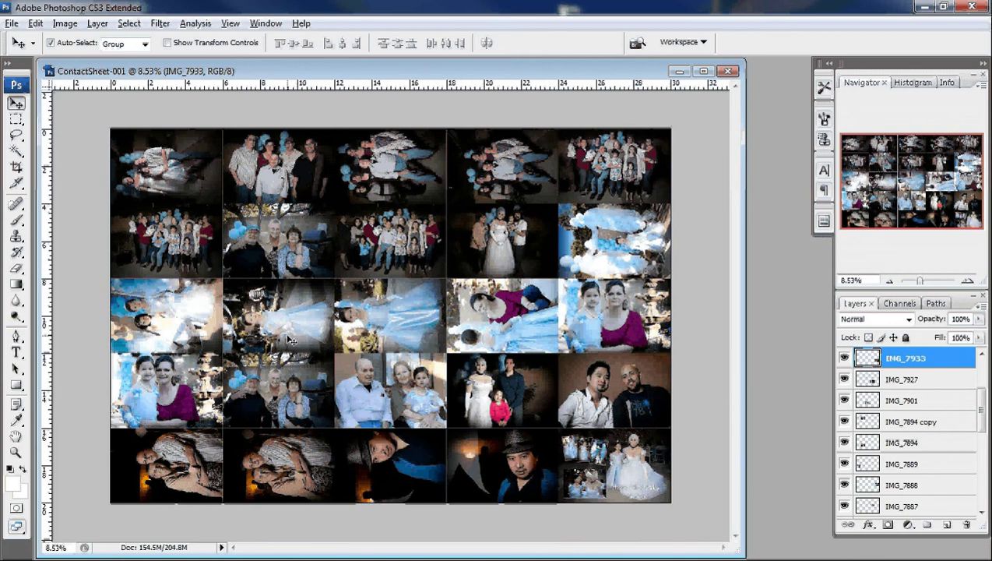
Save ContactSheet-001 as a JPEG at quality 12 (Maximum).
click(12, 22)
click(53, 208)
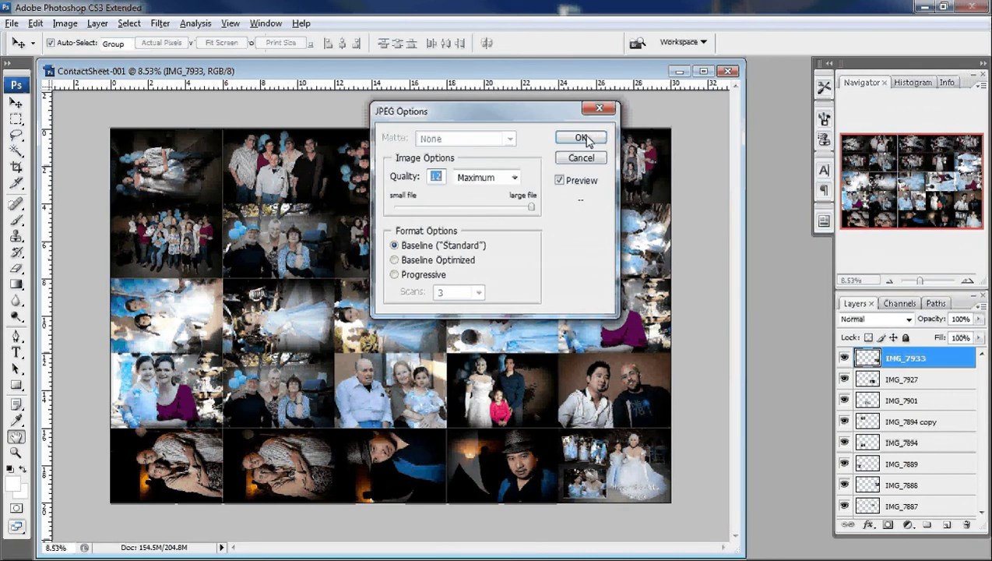
click(581, 138)
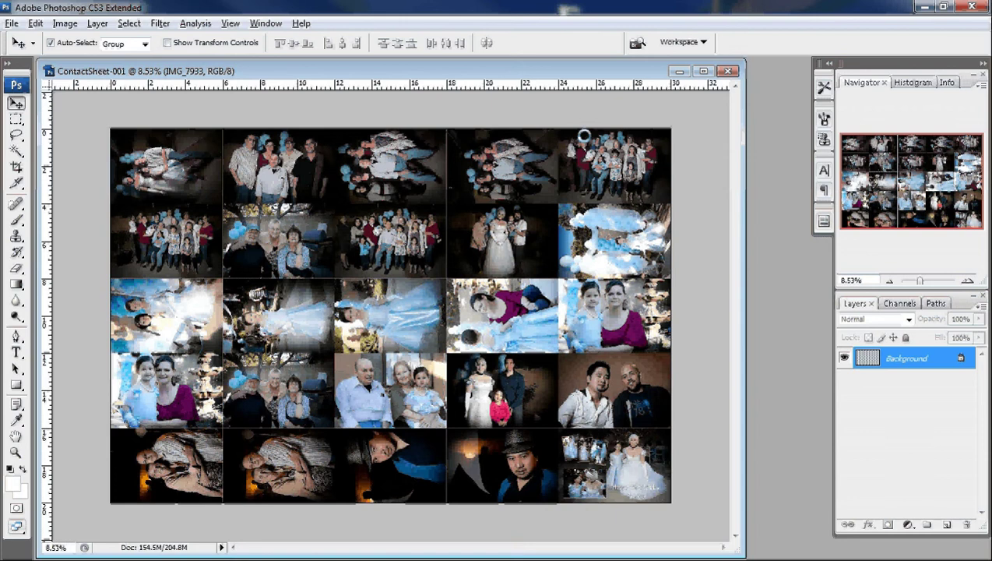